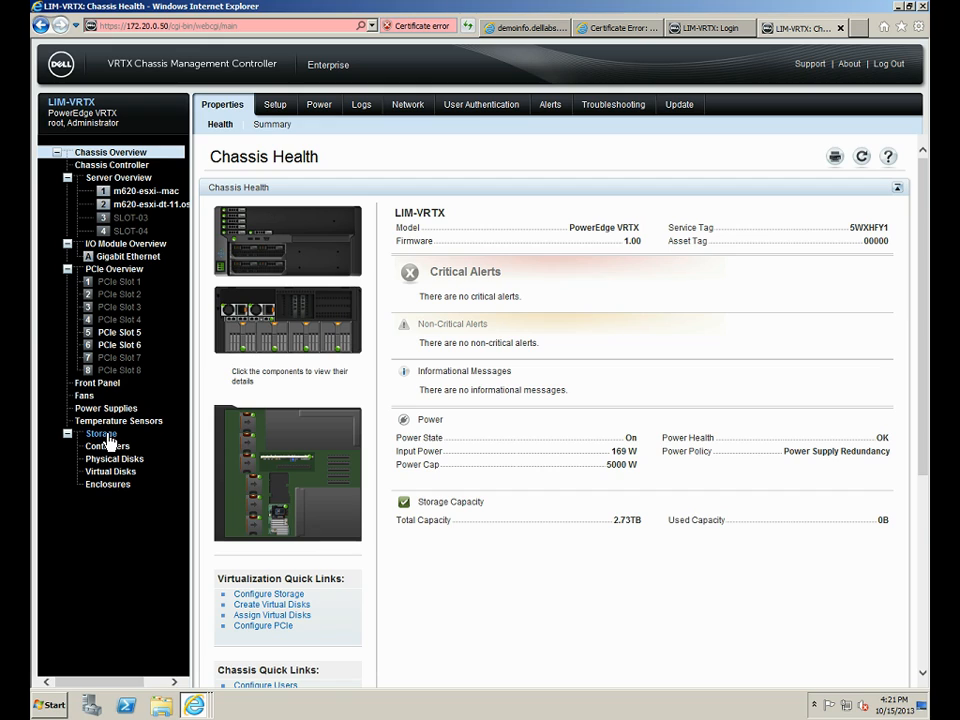
Step: Examine the number of physical disks per state in the chassis storage overview
{"action": "left_click", "coordinate": [104, 437]}
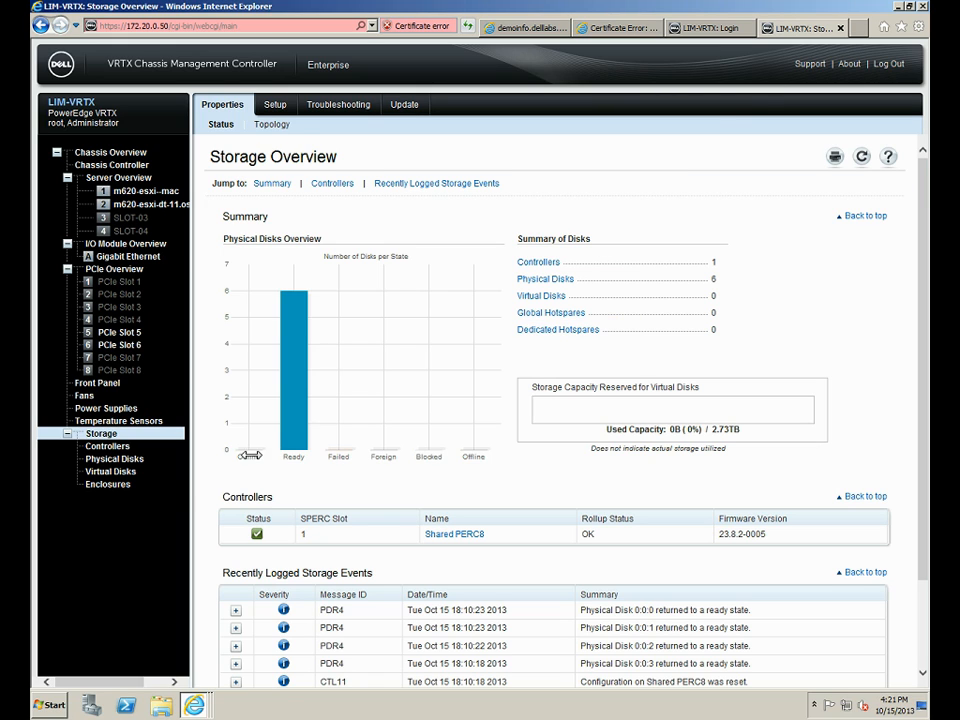
{"action": "mouse_move", "coordinate": [305, 350]}
{"action": "left_click", "coordinate": [125, 461]}
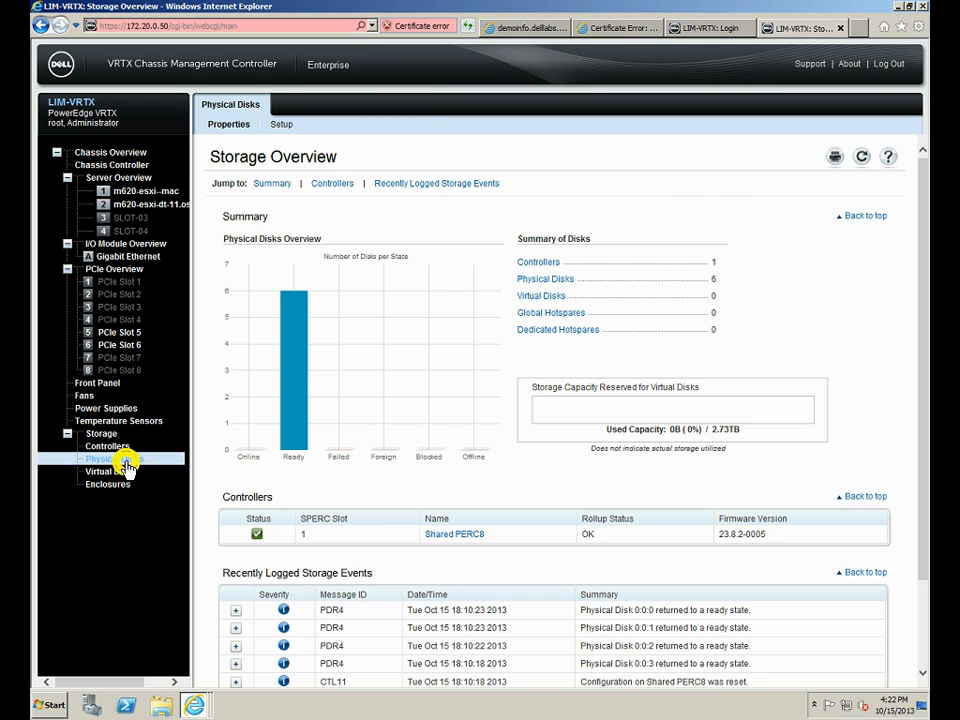
Step: Start a new virtual disk named lun1 and set its RAID level to RAID 5
{"action": "left_click", "coordinate": [121, 472]}
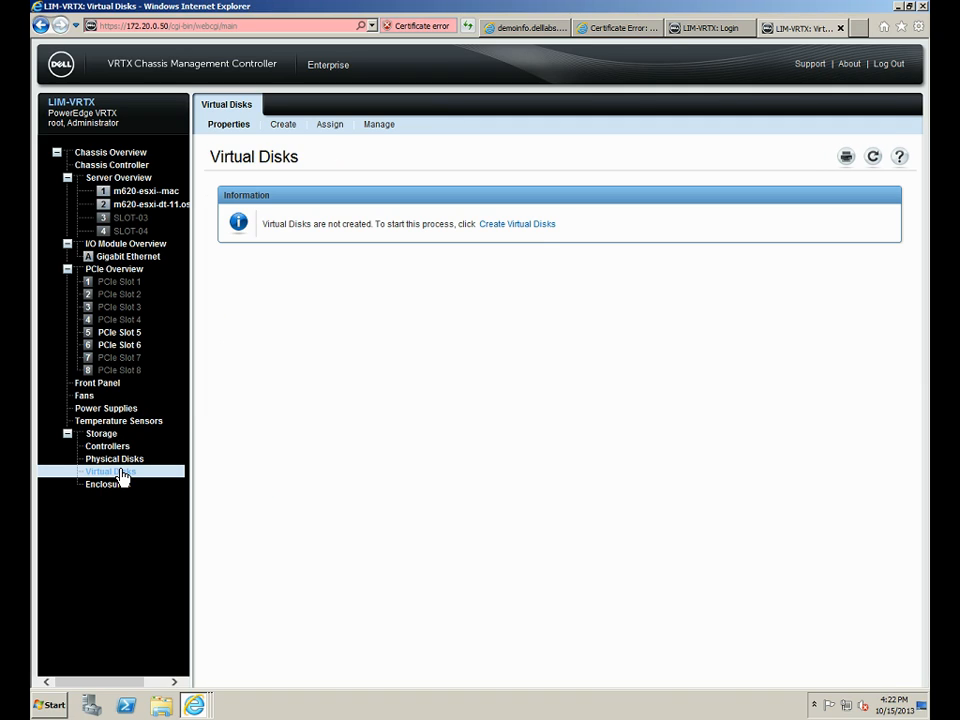
{"action": "left_click", "coordinate": [541, 228]}
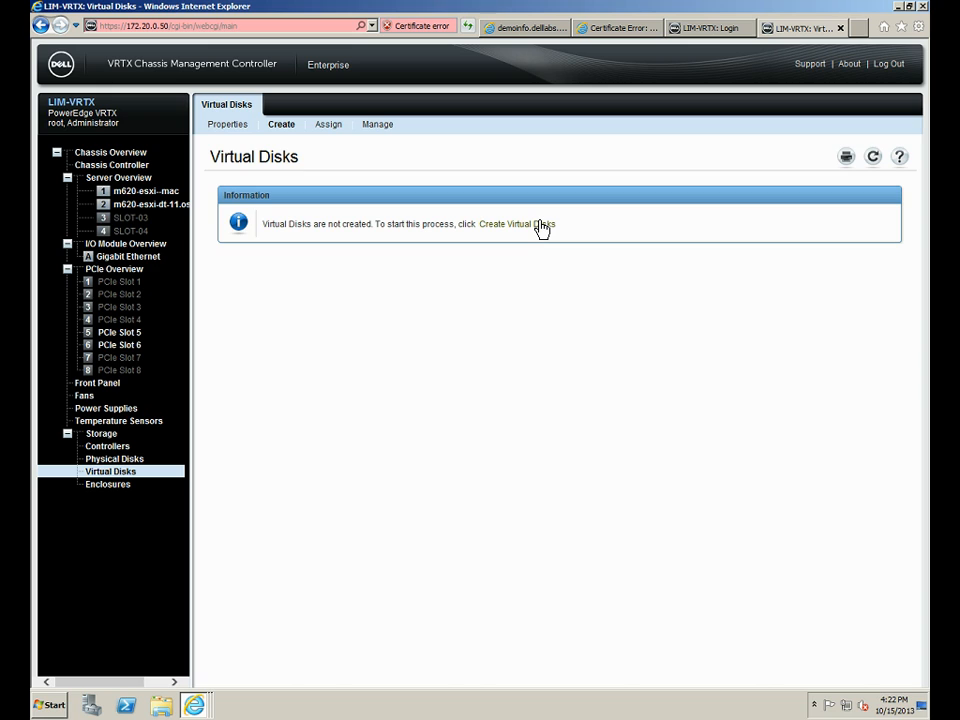
{"action": "left_click", "coordinate": [467, 261]}
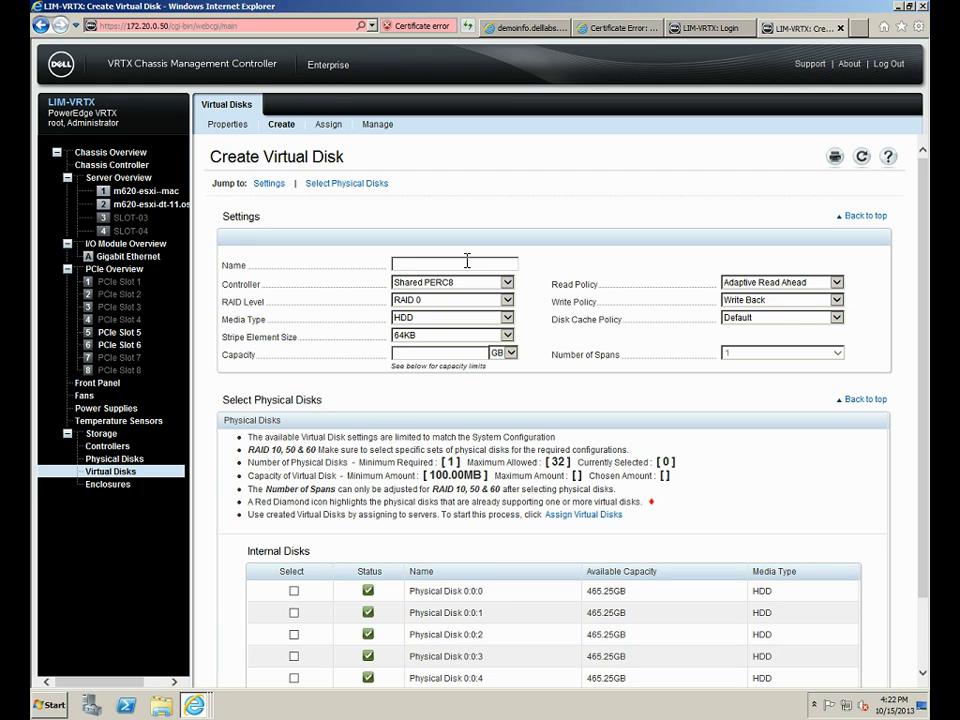
{"action": "type", "text": "lun1"}
{"action": "left_click", "coordinate": [478, 299]}
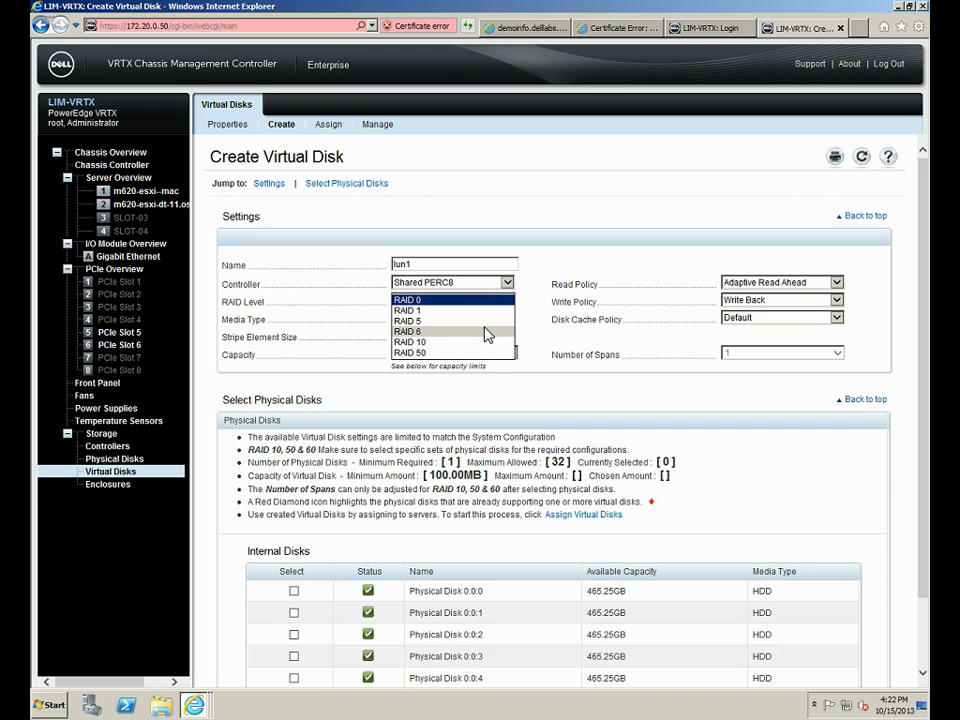
{"action": "left_click", "coordinate": [483, 322]}
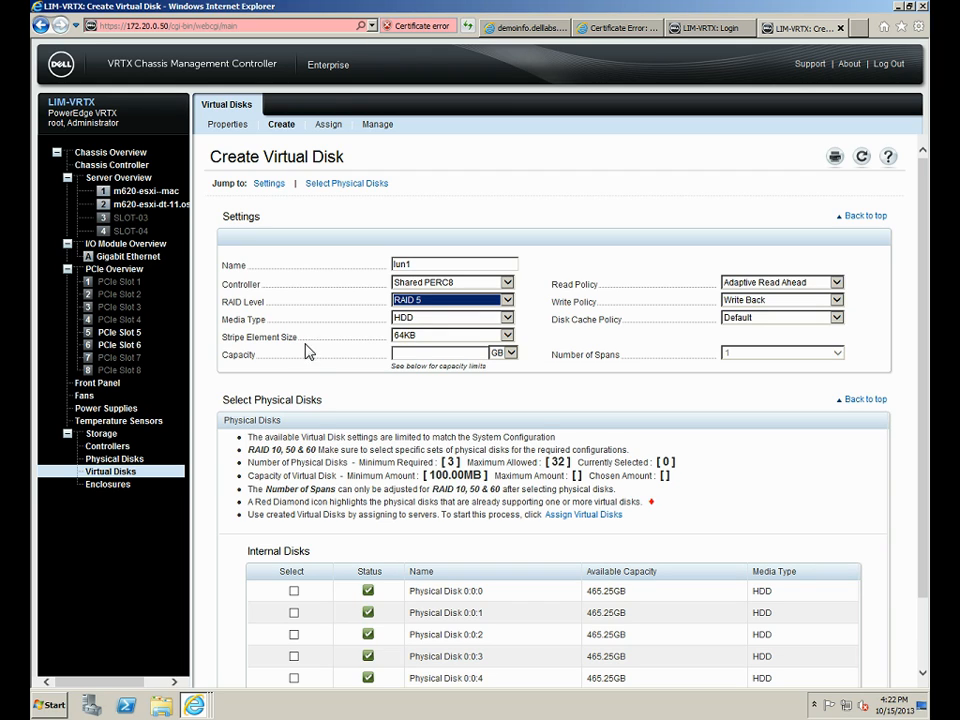
Step: Include Physical Disks 0:0:0 through 0:0:3 in lun1 and create the virtual disk
{"action": "left_click", "coordinate": [294, 591]}
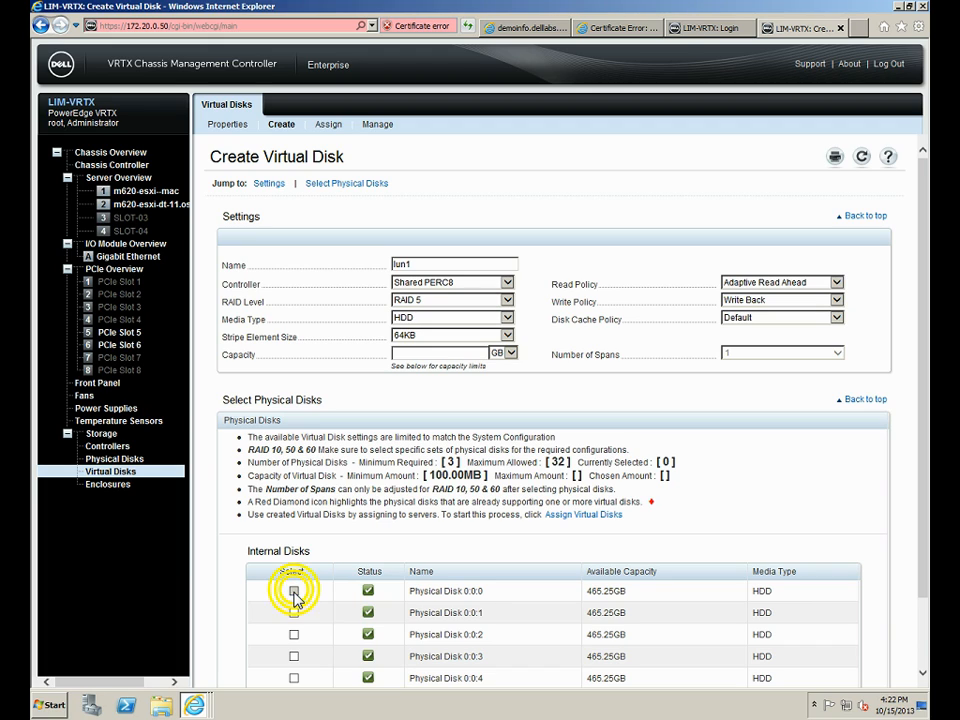
{"action": "left_click", "coordinate": [294, 612]}
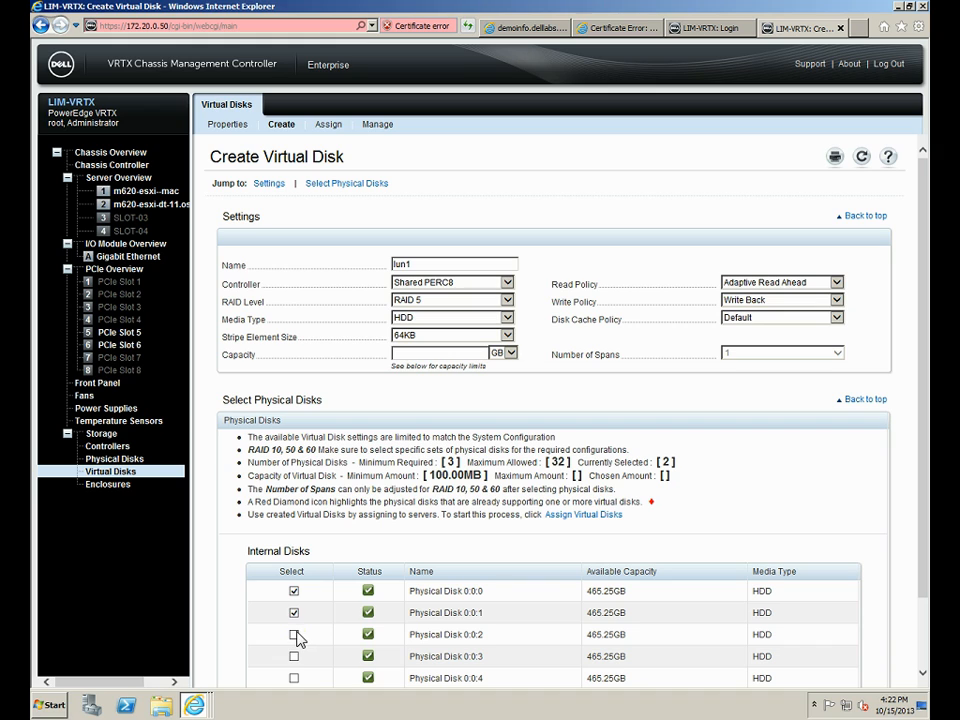
{"action": "left_click", "coordinate": [294, 634]}
{"action": "left_click", "coordinate": [294, 656]}
{"action": "left_click", "coordinate": [926, 410]}
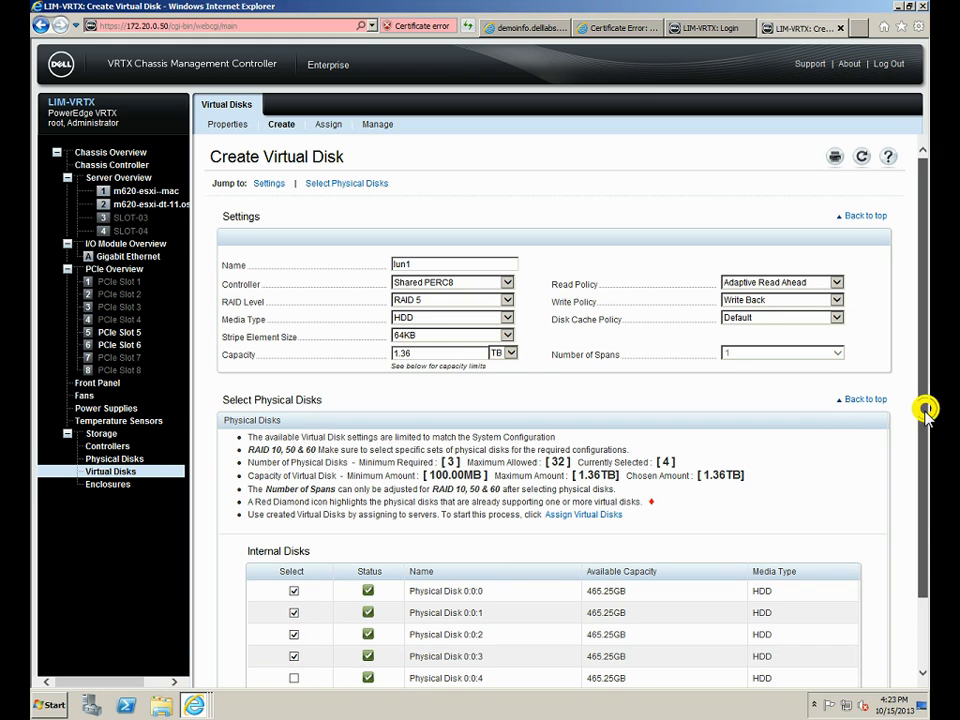
{"action": "left_click_drag", "start_coordinate": [926, 410], "coordinate": [926, 476]}
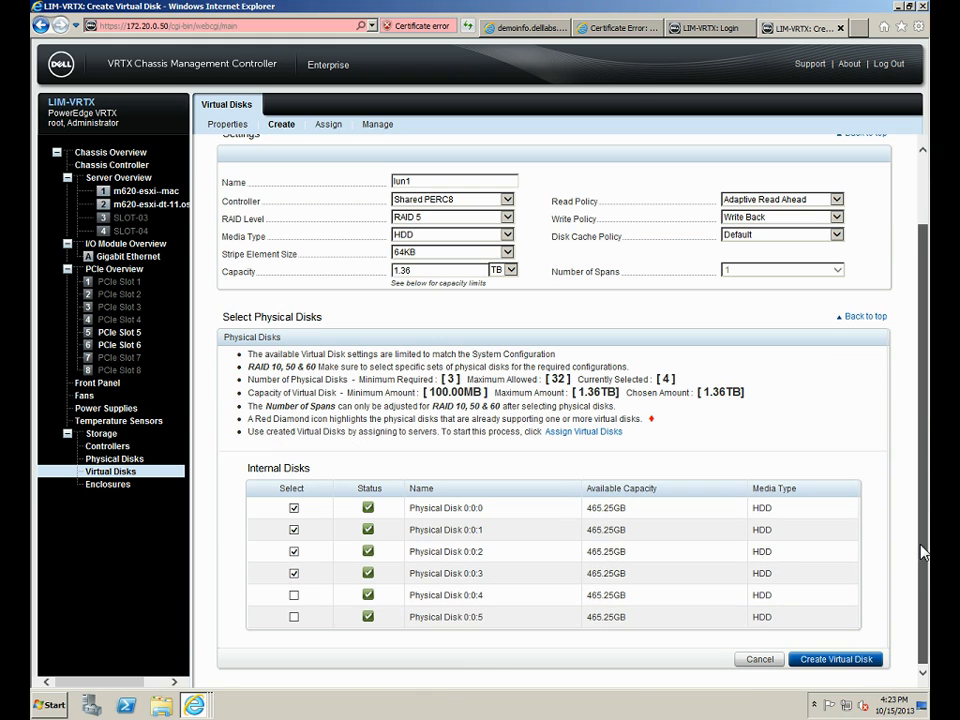
{"action": "left_click", "coordinate": [806, 662]}
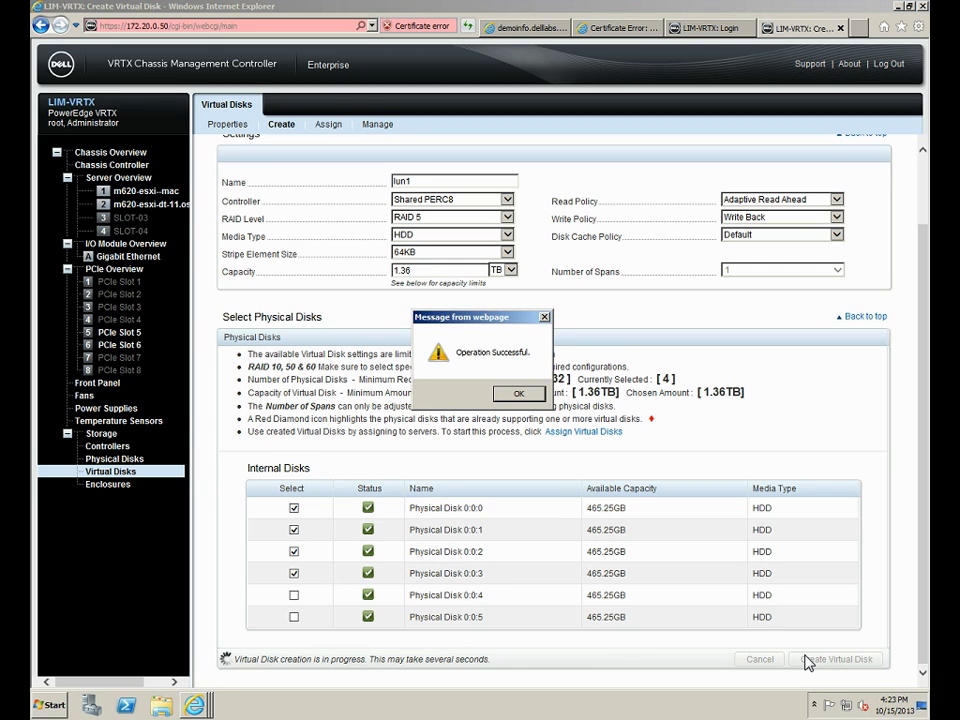
{"action": "left_click", "coordinate": [510, 394]}
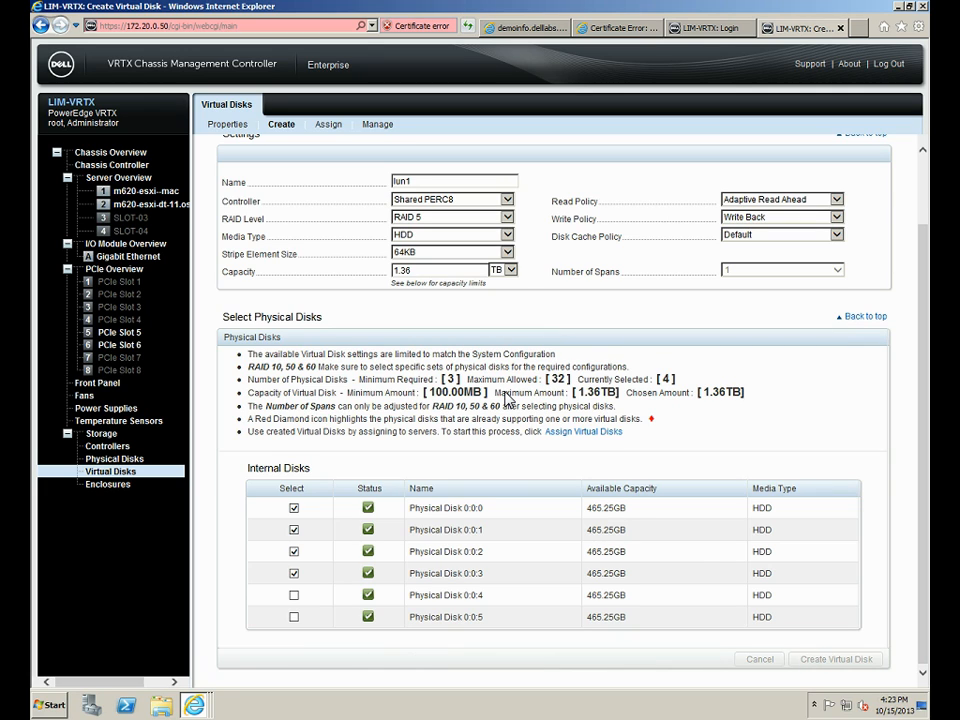
Step: Assign lun1 to Virtual Adapter 1 and Virtual Adapter 2 with Full Access and apply the assignment
{"action": "left_click", "coordinate": [329, 126]}
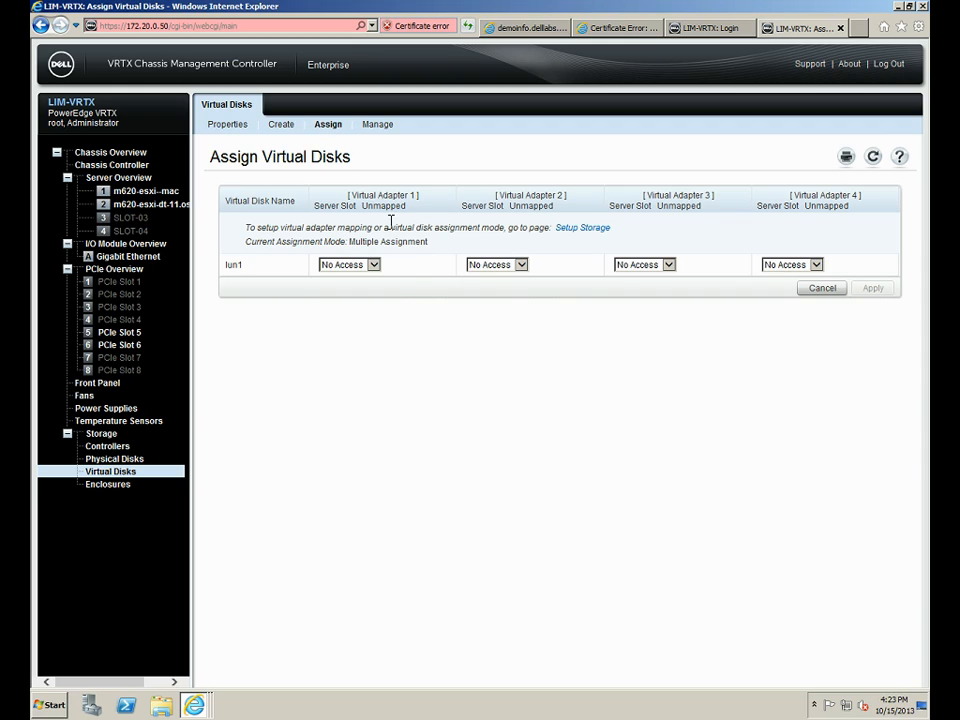
{"action": "left_click", "coordinate": [372, 267]}
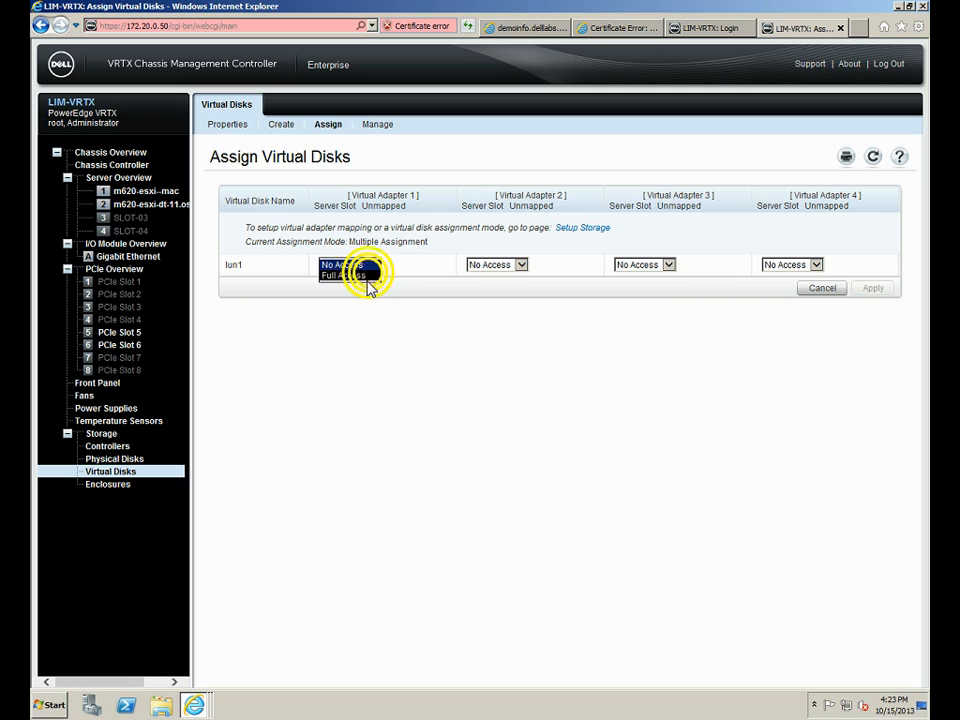
{"action": "left_click", "coordinate": [368, 277]}
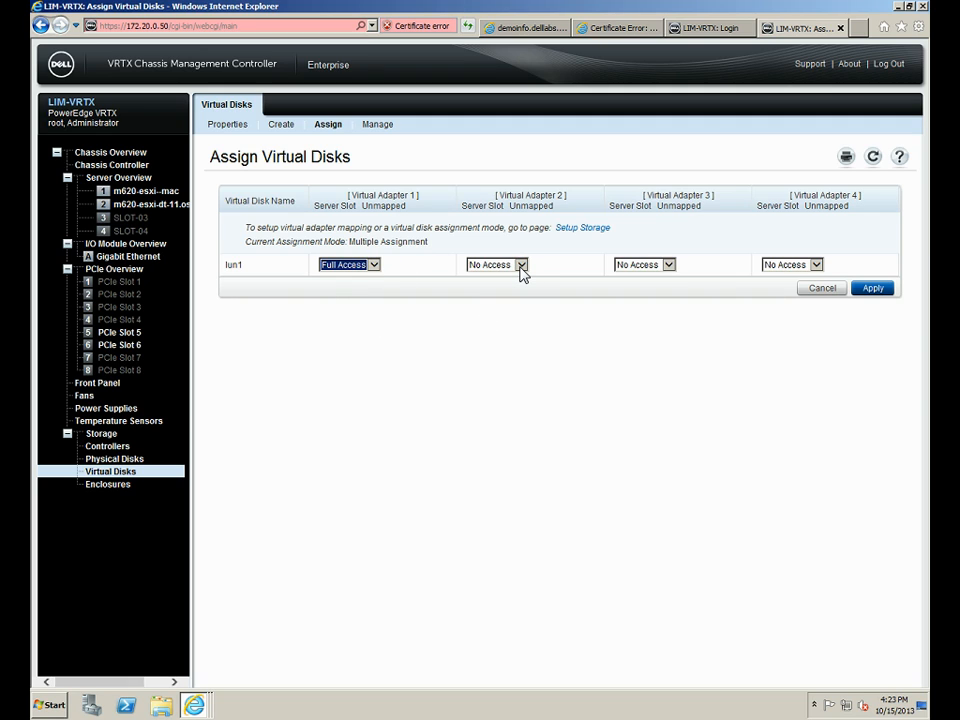
{"action": "left_click", "coordinate": [521, 266]}
{"action": "left_click", "coordinate": [511, 277]}
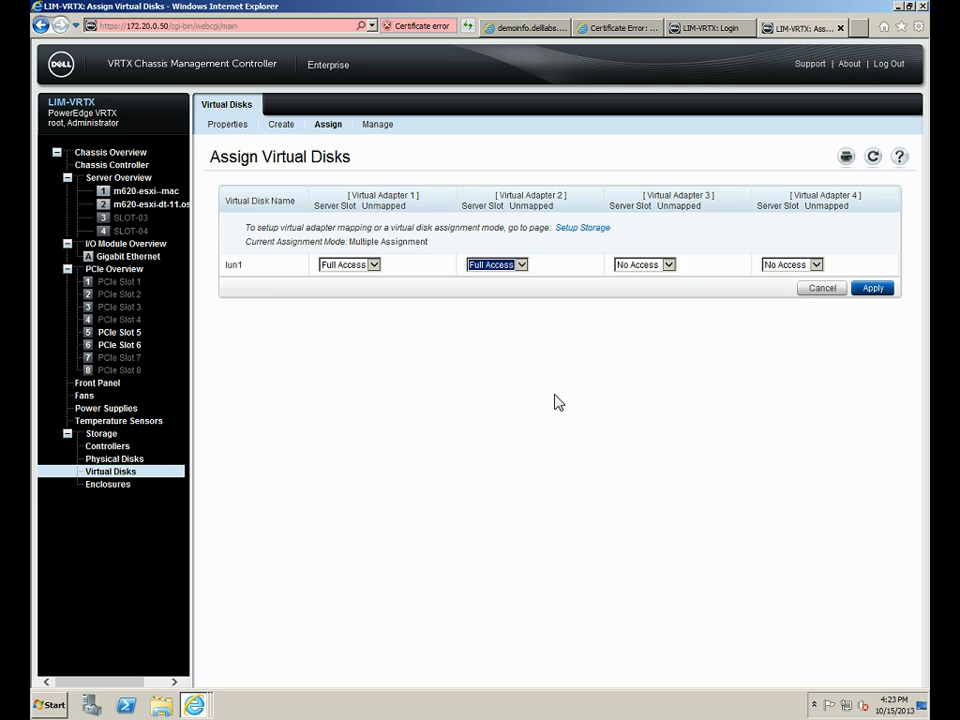
{"action": "left_click", "coordinate": [870, 292]}
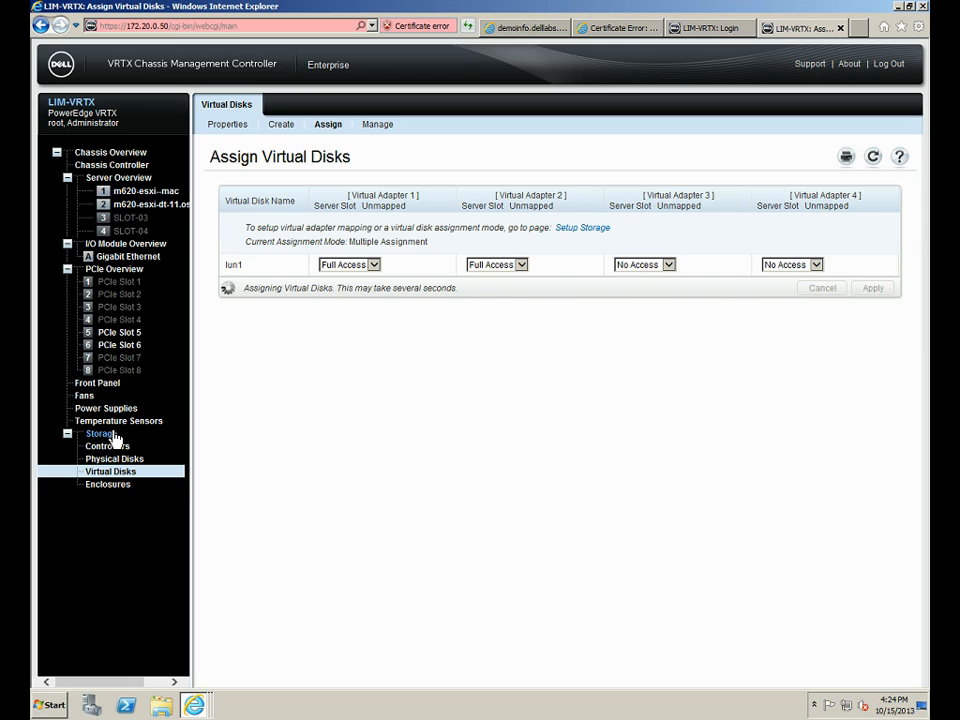
{"action": "left_click", "coordinate": [577, 408]}
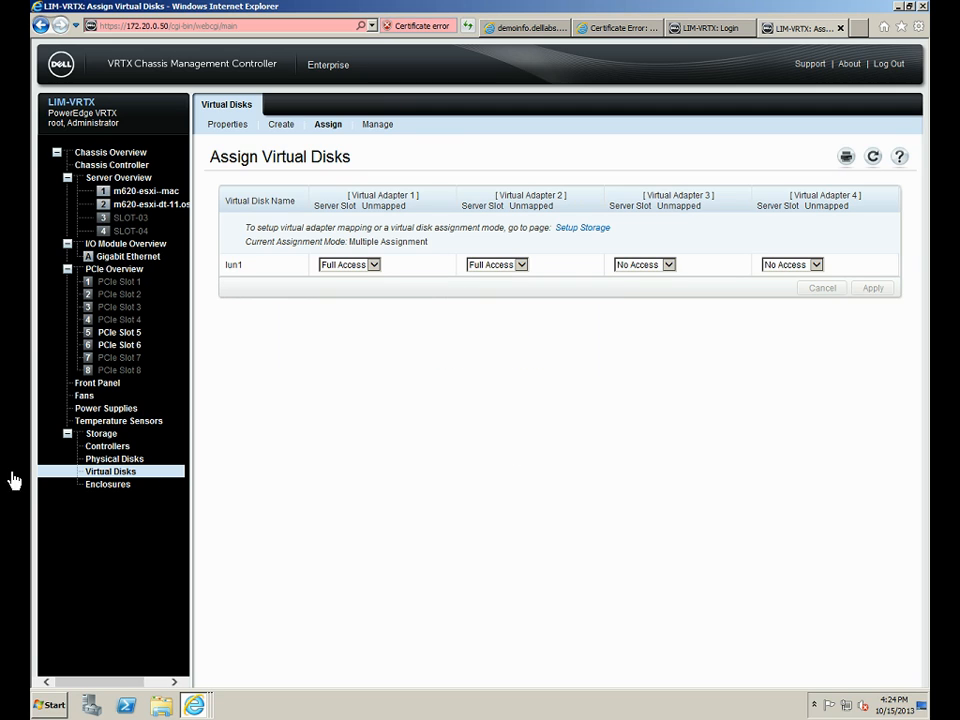
Step: Map Virtual Adapter 1 to m620-esxi--mac and Virtual Adapter 2 to m620-esxi-dt-11.osprey.com in the storage virtualization setup, applying the mapping
{"action": "left_click", "coordinate": [111, 440]}
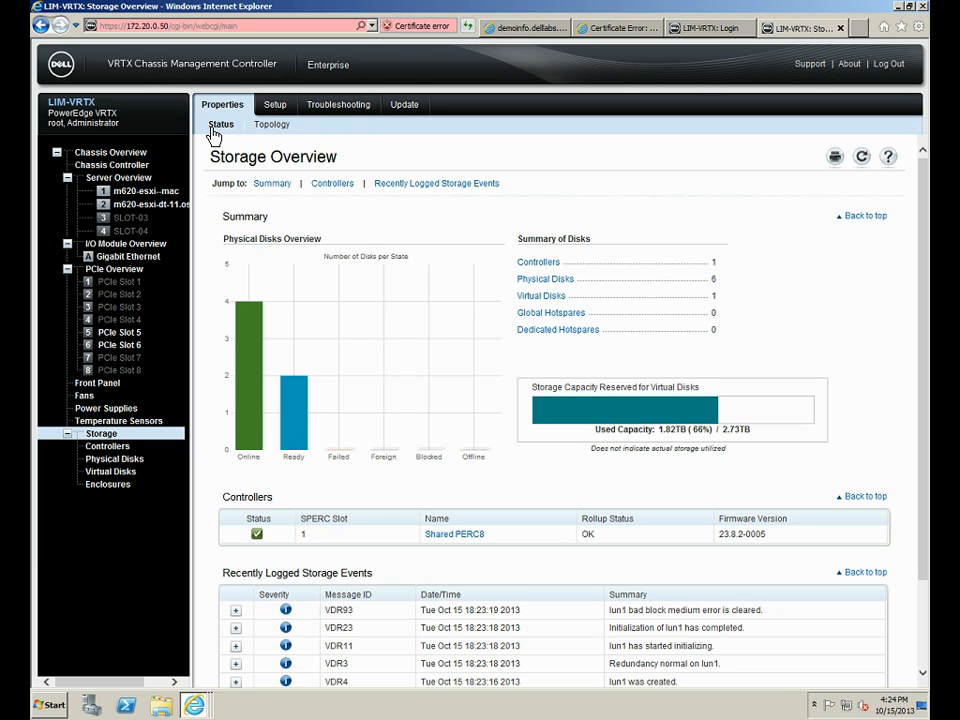
{"action": "left_click", "coordinate": [274, 105]}
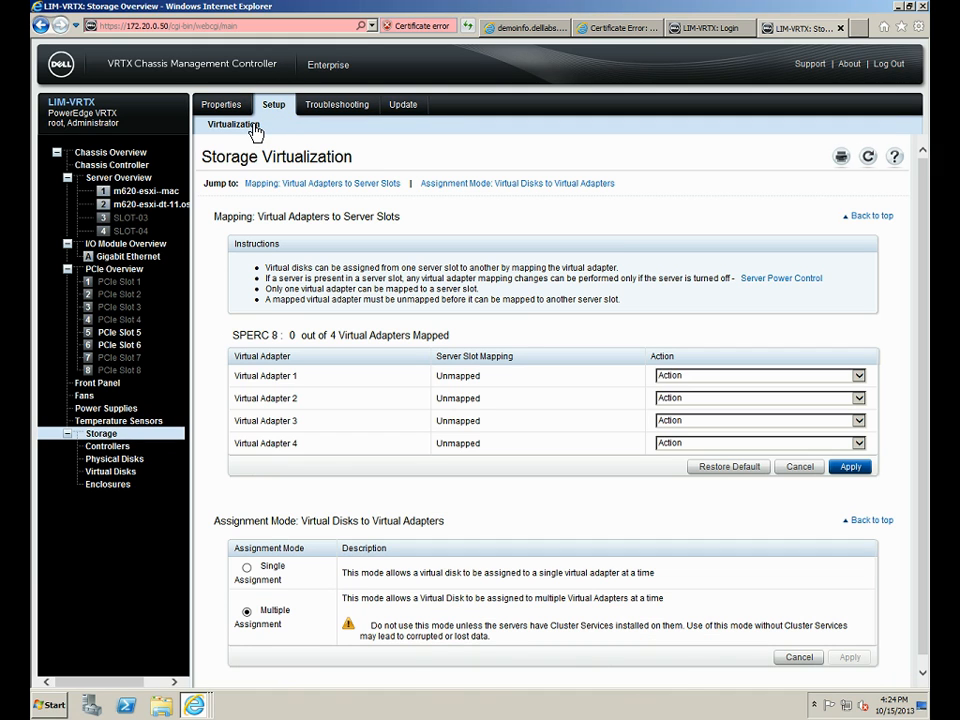
{"action": "left_click", "coordinate": [858, 377]}
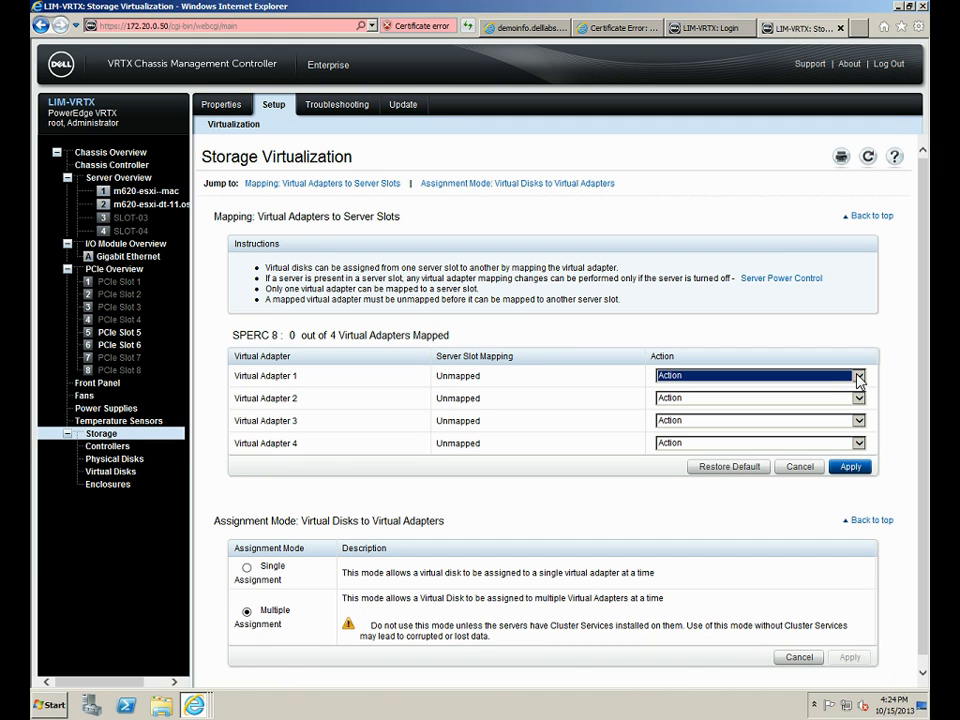
{"action": "left_click", "coordinate": [859, 378]}
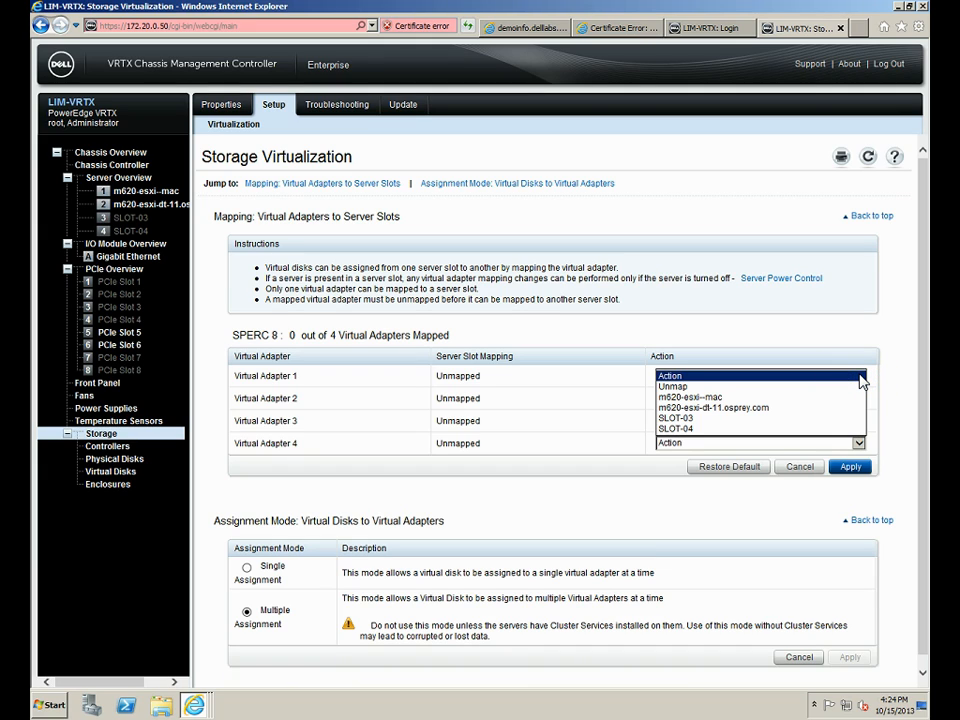
{"action": "left_click", "coordinate": [821, 397]}
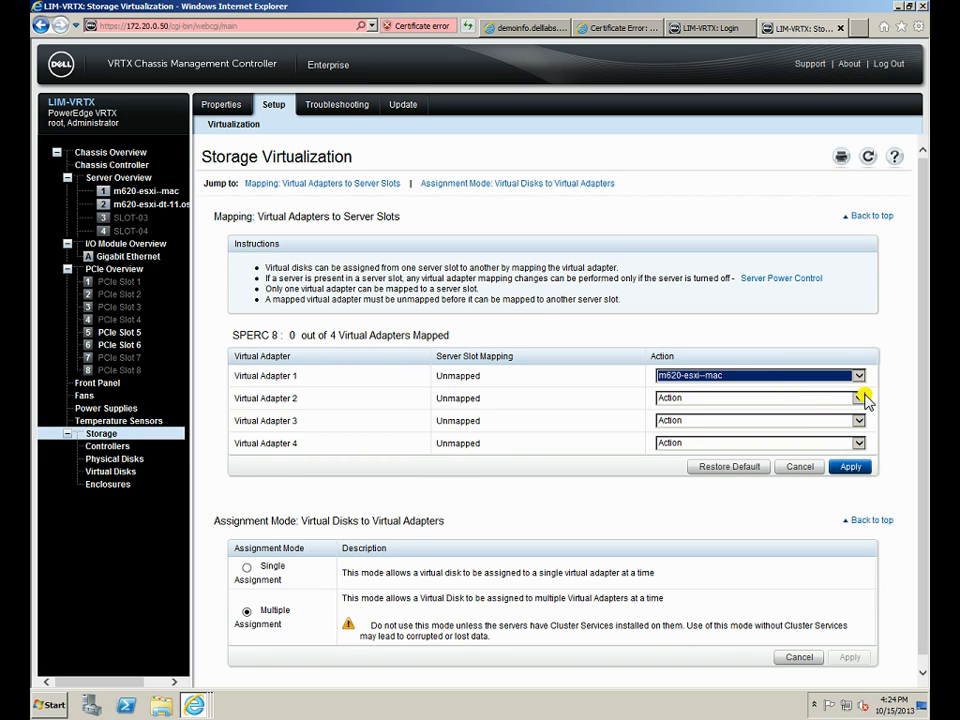
{"action": "left_click", "coordinate": [864, 398]}
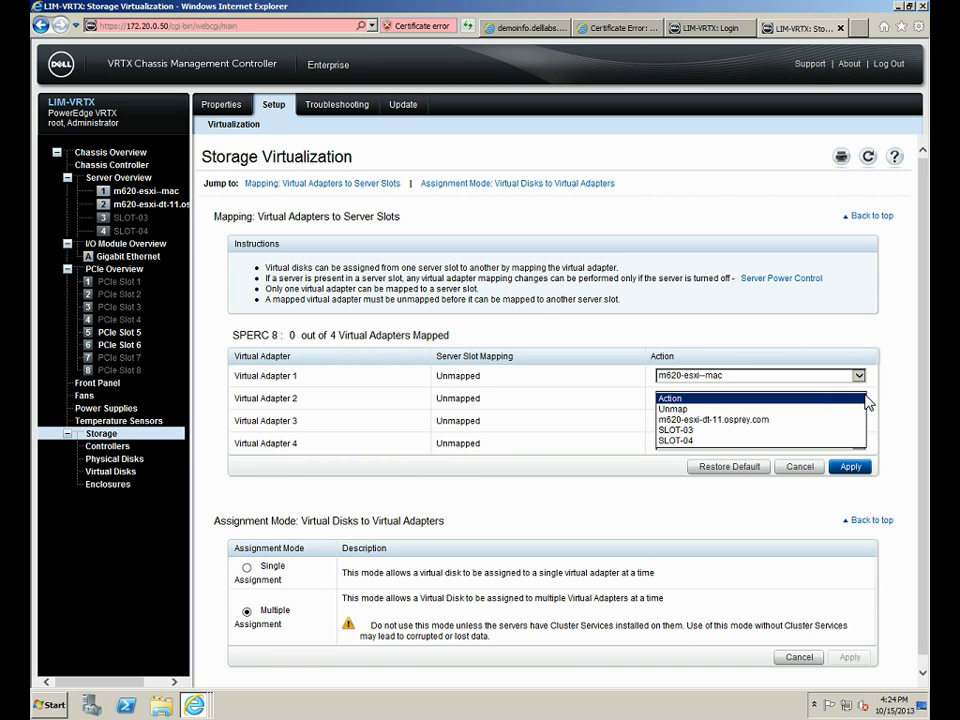
{"action": "left_click", "coordinate": [814, 419]}
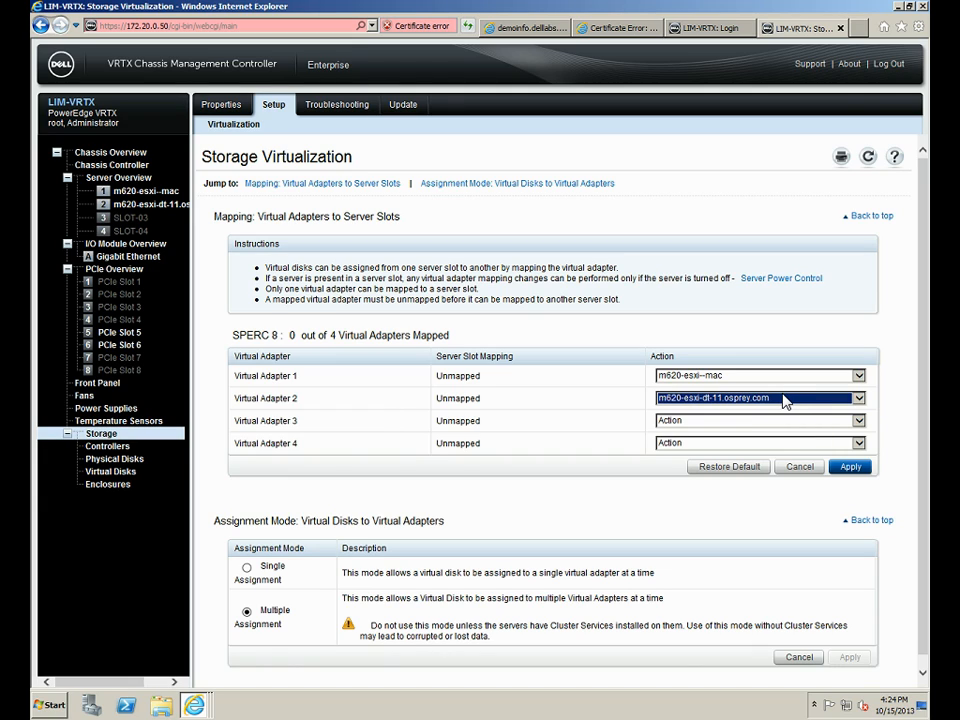
{"action": "left_click", "coordinate": [845, 467]}
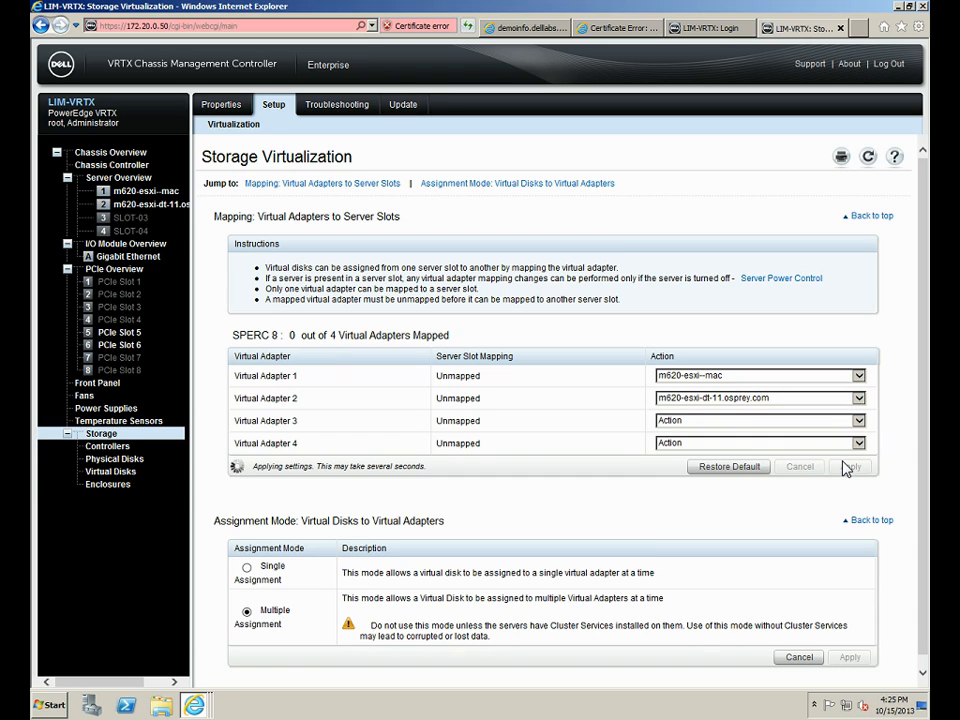
{"action": "left_click", "coordinate": [550, 393]}
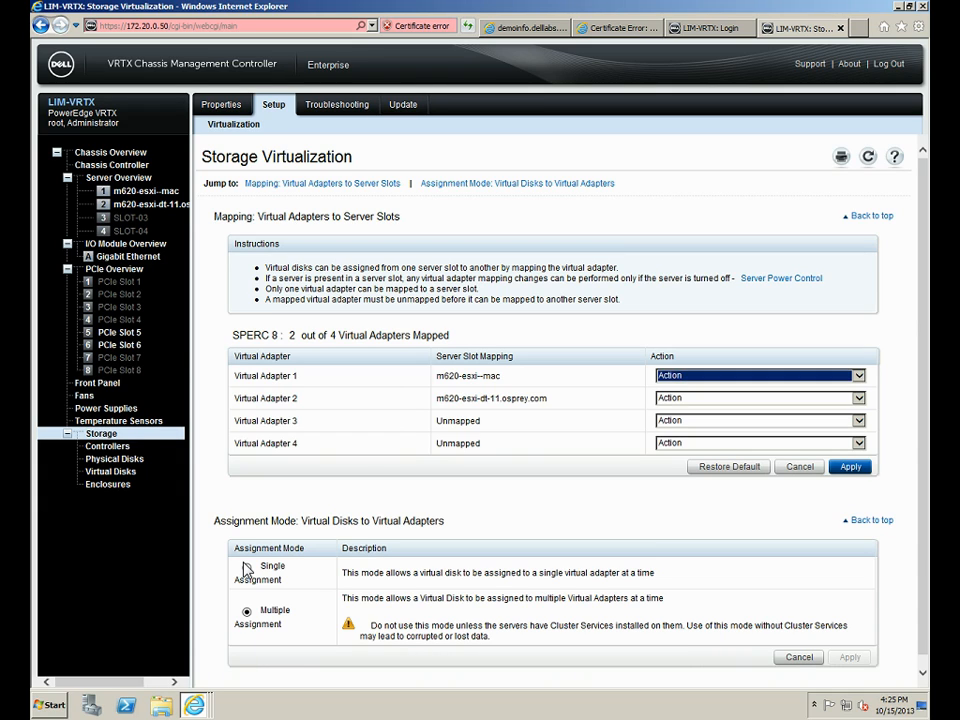
Step: Review the management actions available for lun1, including the dedicated hotspare options
{"action": "left_click", "coordinate": [122, 471]}
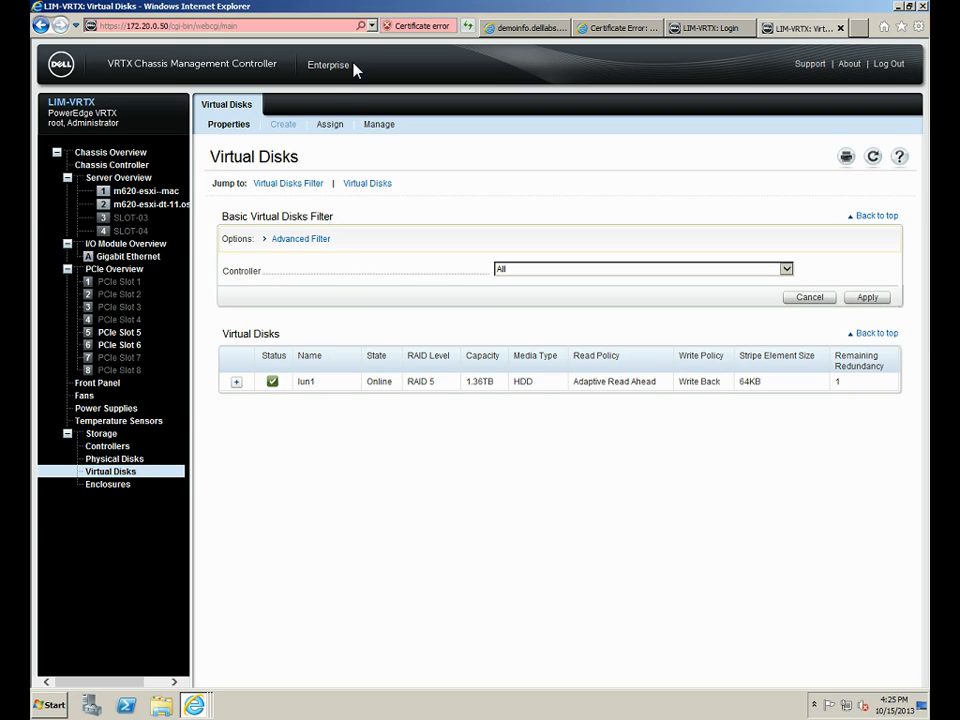
{"action": "left_click", "coordinate": [371, 127]}
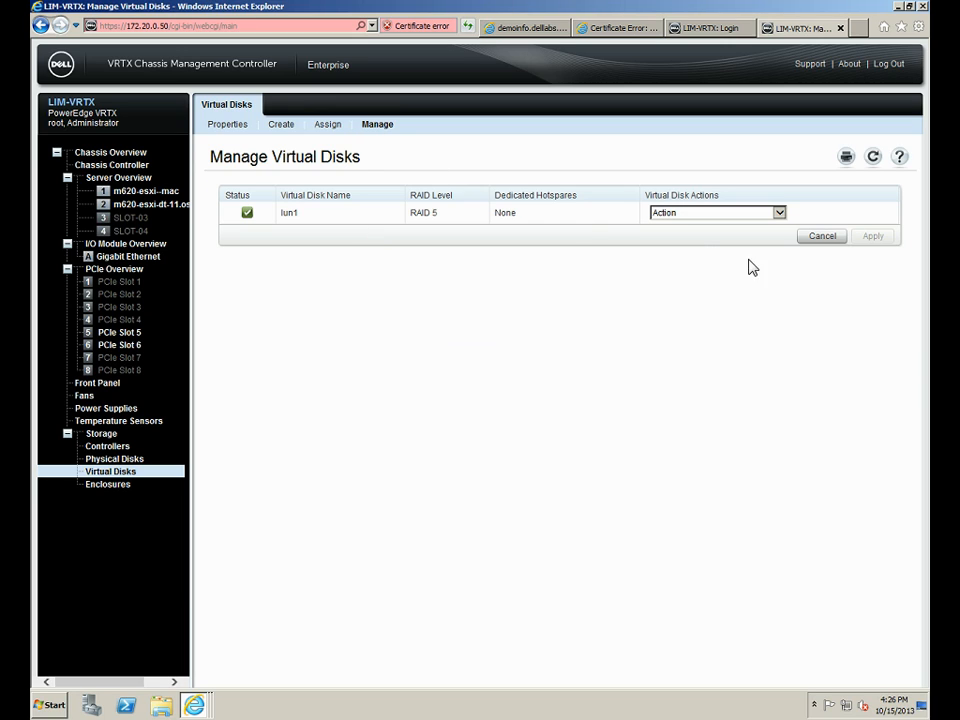
{"action": "left_click", "coordinate": [779, 212]}
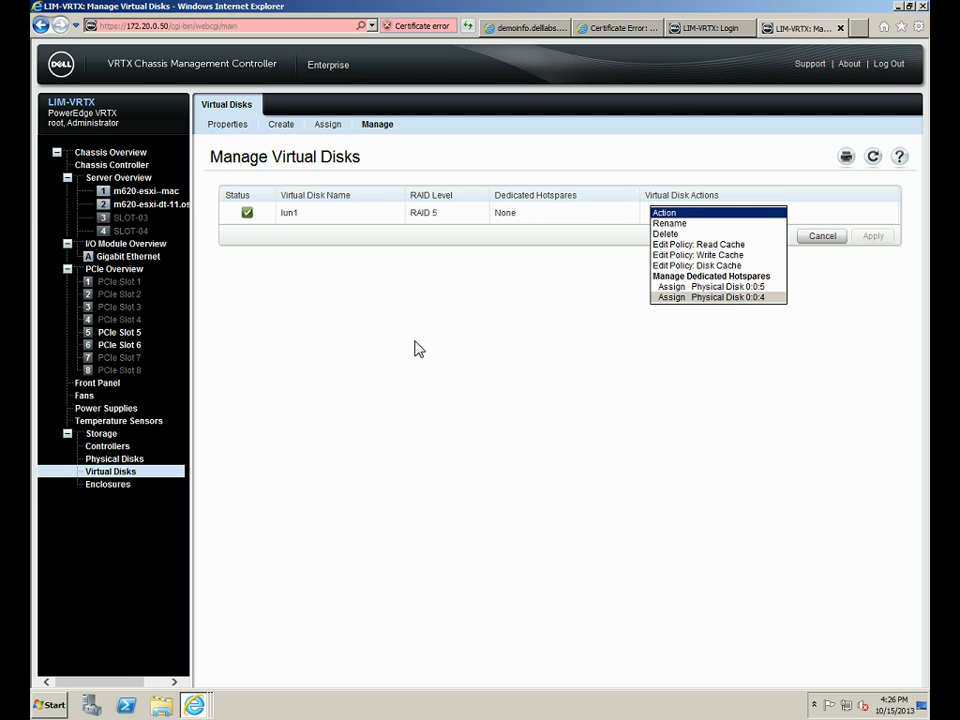
Step: Review the global hotspare assignment options for the unused physical disks
{"action": "left_click", "coordinate": [95, 462]}
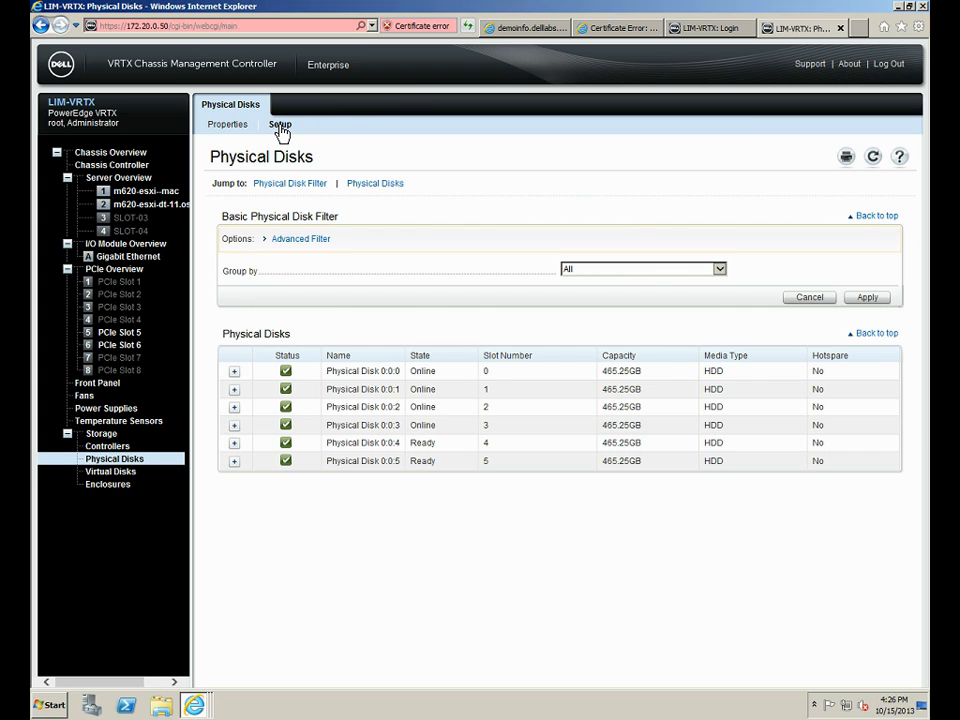
{"action": "left_click", "coordinate": [280, 126]}
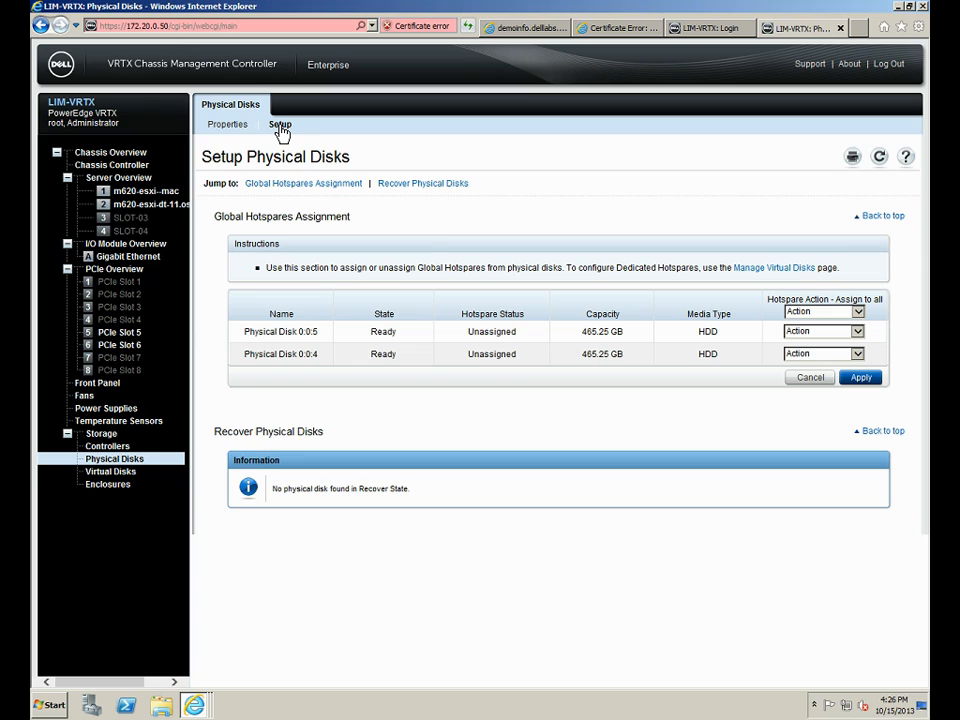
{"action": "left_click", "coordinate": [857, 311]}
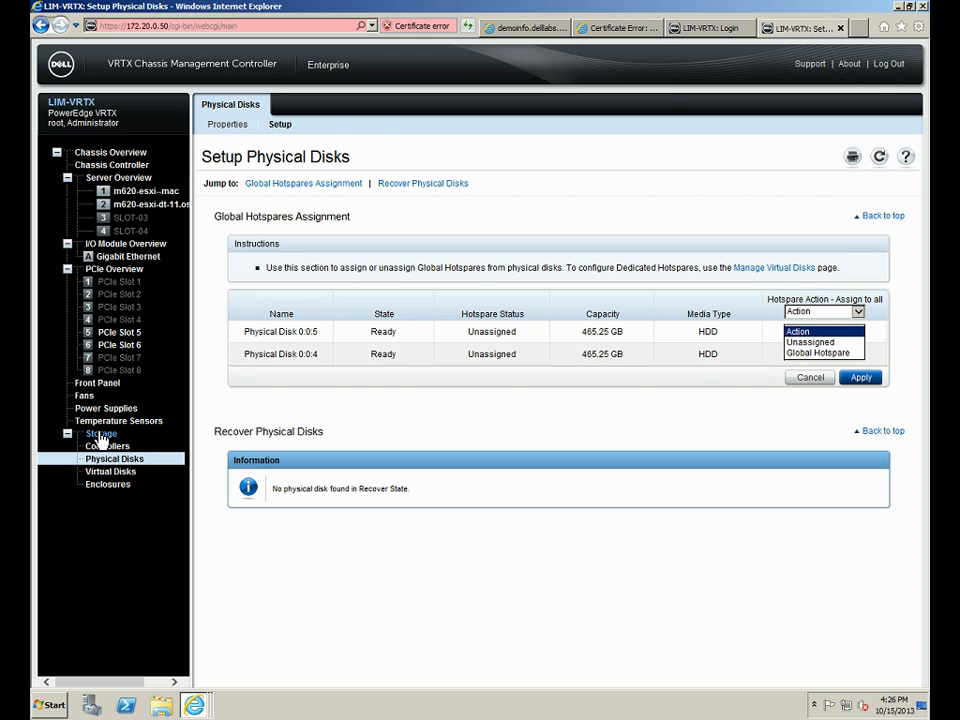
Step: Check lun1's initialization progress in its advanced properties and its latest entry in the recently logged storage events
{"action": "left_click", "coordinate": [91, 474]}
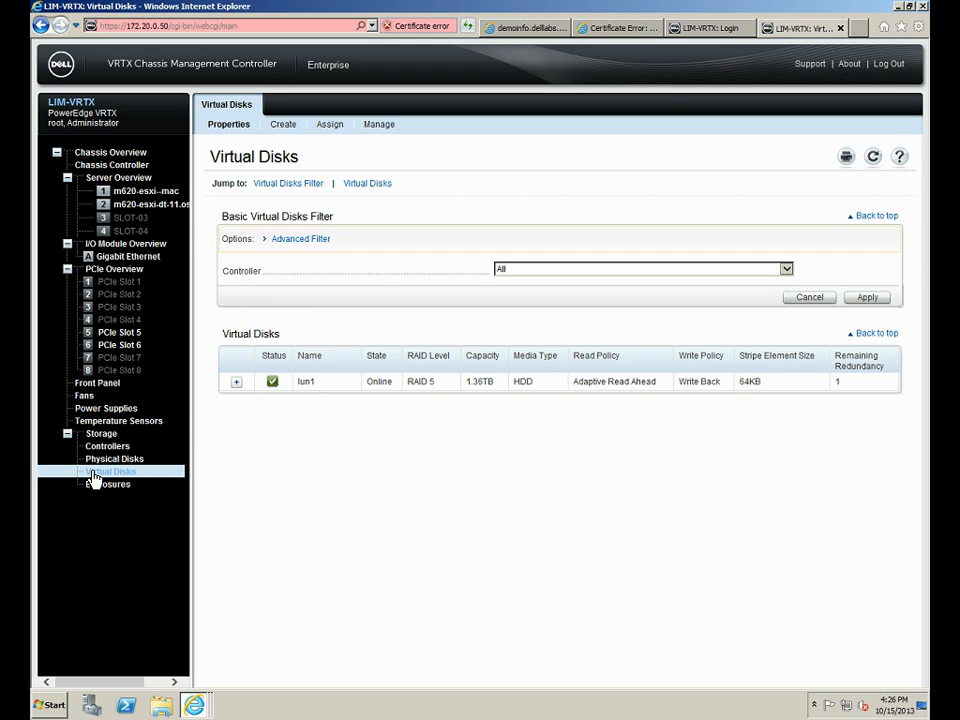
{"action": "left_click", "coordinate": [237, 383]}
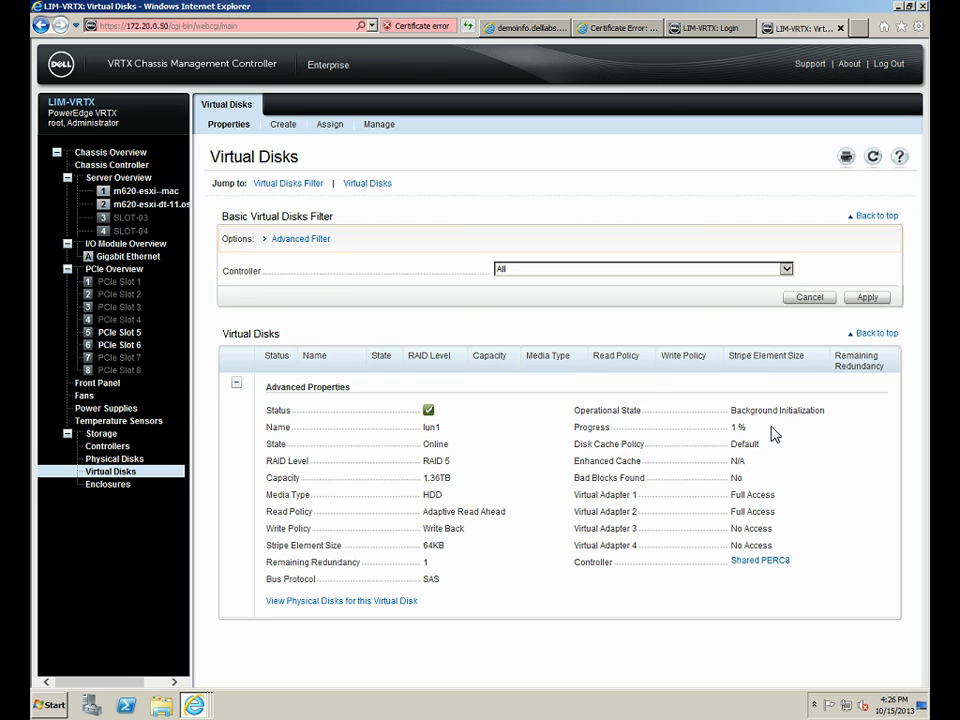
{"action": "left_click_drag", "start_coordinate": [765, 433], "coordinate": [714, 432]}
{"action": "left_click", "coordinate": [99, 437]}
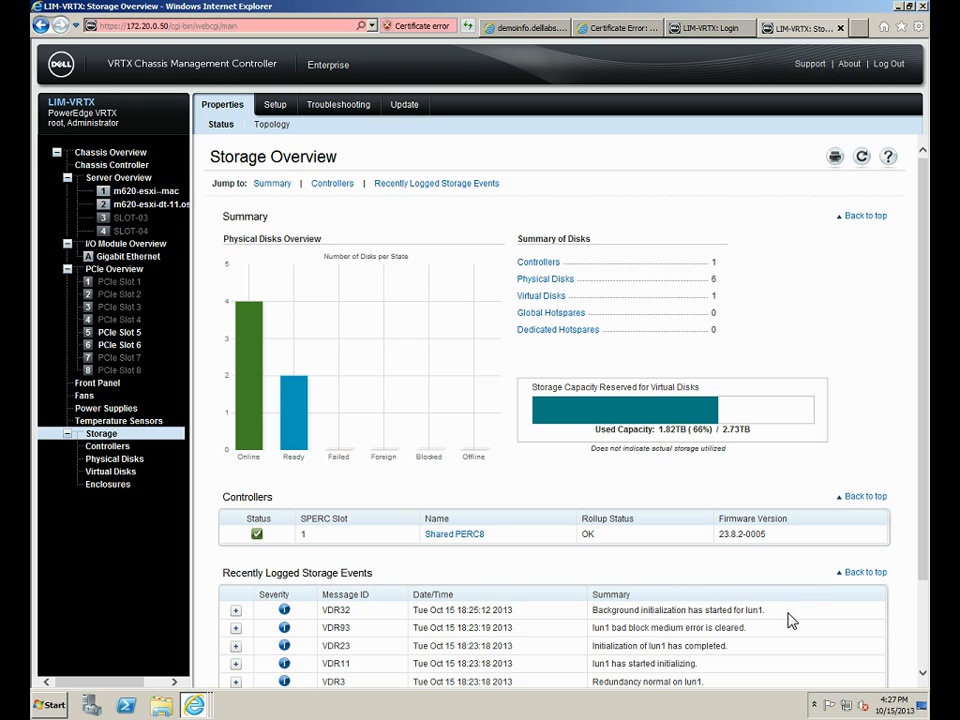
{"action": "left_click_drag", "start_coordinate": [772, 612], "coordinate": [588, 614]}
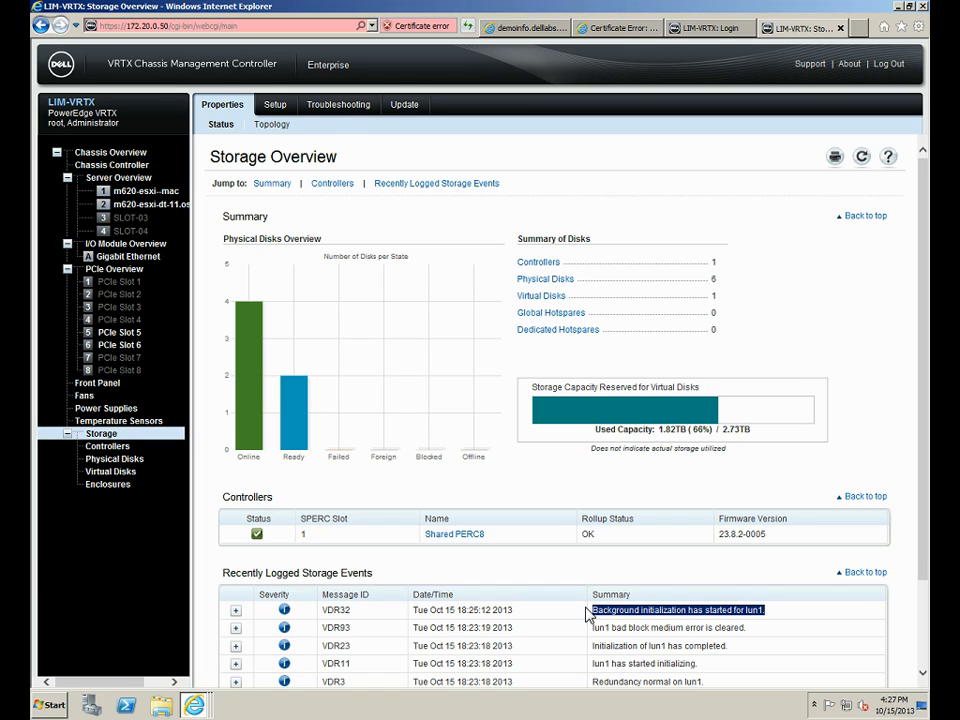